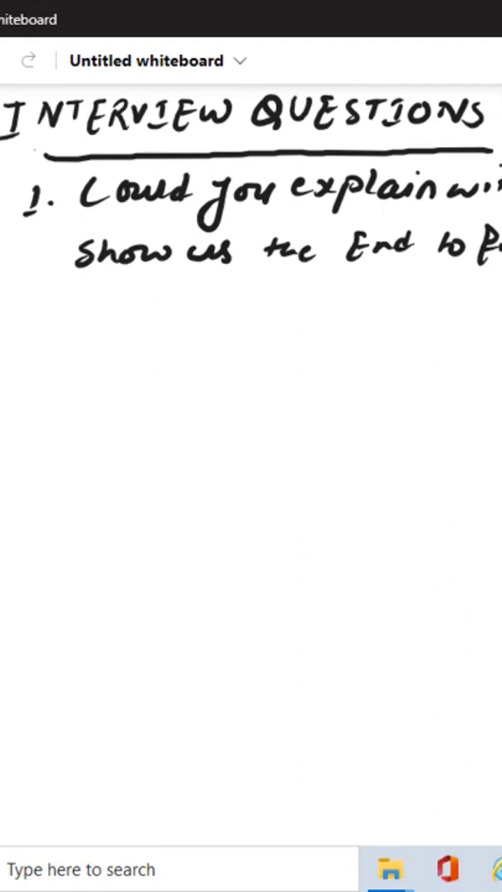
Handwrite 'Answer' below question 1 with an underline arrow pointing right beneath it.
mouse_move(1, 355)
left_mouse_down()
mouse_move(25, 369)
mouse_move(47, 359)
mouse_move(72, 357)
left_mouse_up()
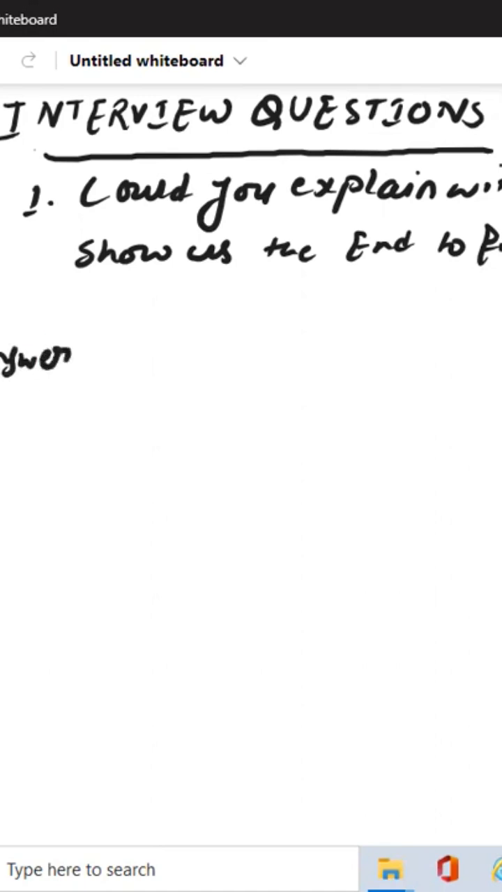
mouse_move(0, 387)
left_mouse_down()
mouse_move(91, 376)
mouse_move(84, 387)
left_mouse_up()
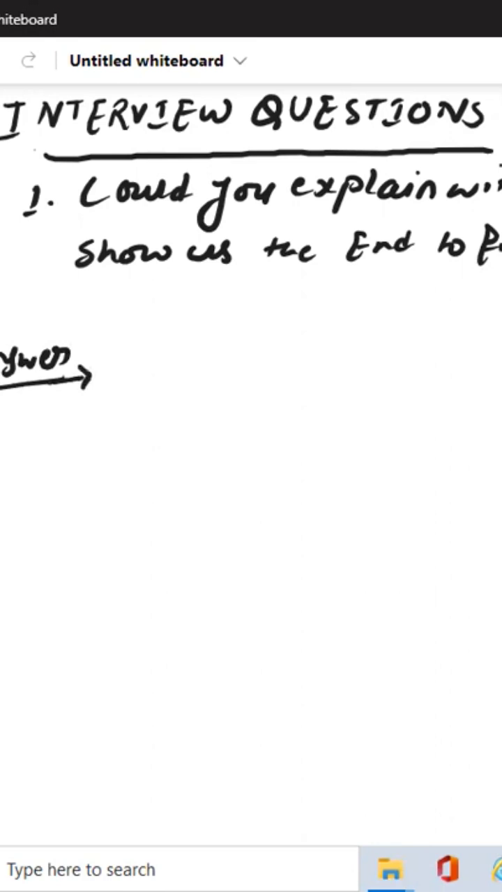